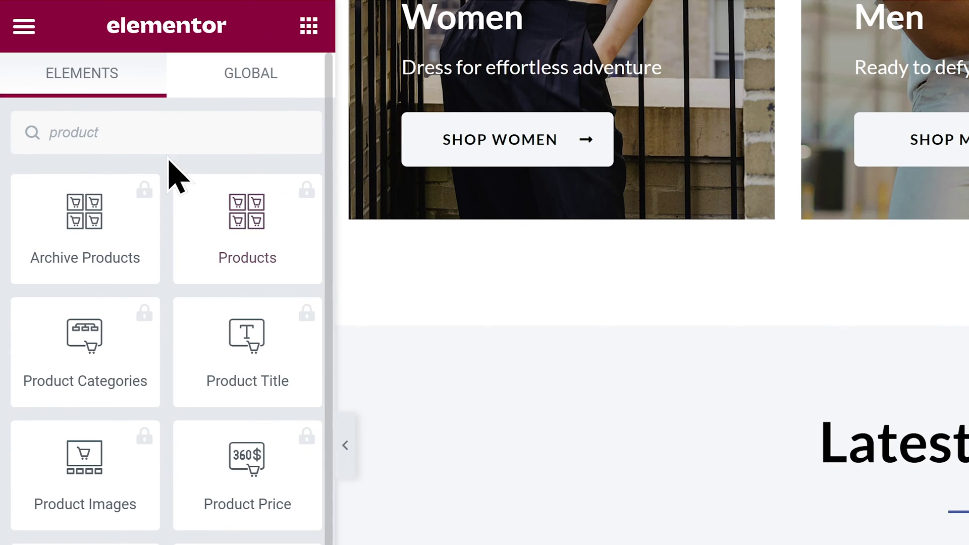
- Browse the live LUNA store home page down to the footer and back up to Latest Products
{"action": "left_click_drag", "start_coordinate": [58, 112], "coordinate": [26, 112]}
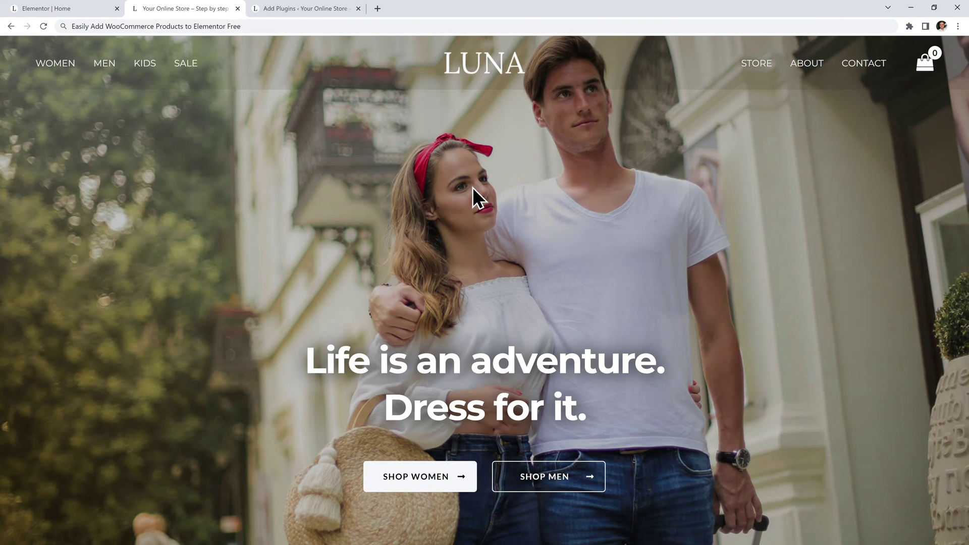
{"action": "scroll", "coordinate": [724, 246], "scroll_direction": "down", "scroll_amount": 10}
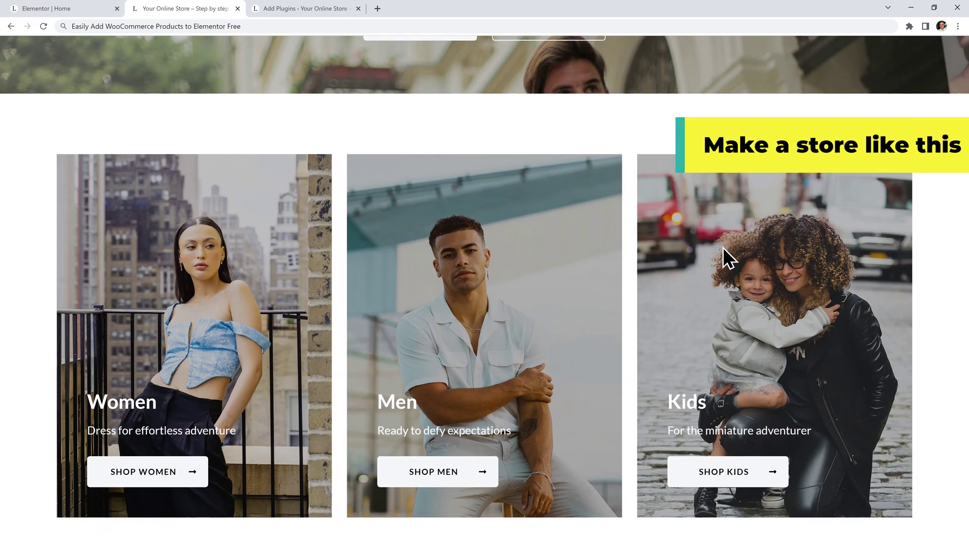
{"action": "scroll", "coordinate": [723, 248], "scroll_direction": "down", "scroll_amount": 12}
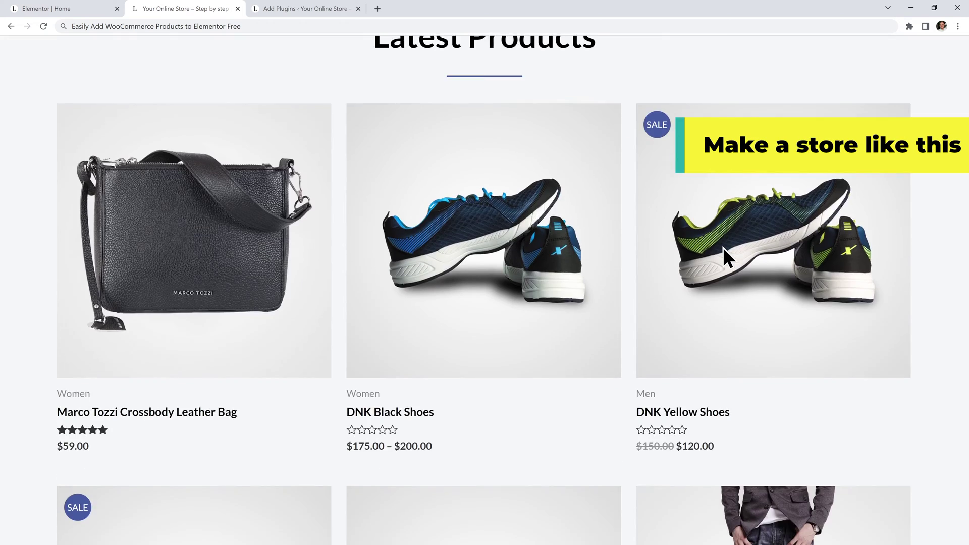
{"action": "scroll", "coordinate": [724, 250], "scroll_direction": "down", "scroll_amount": 10}
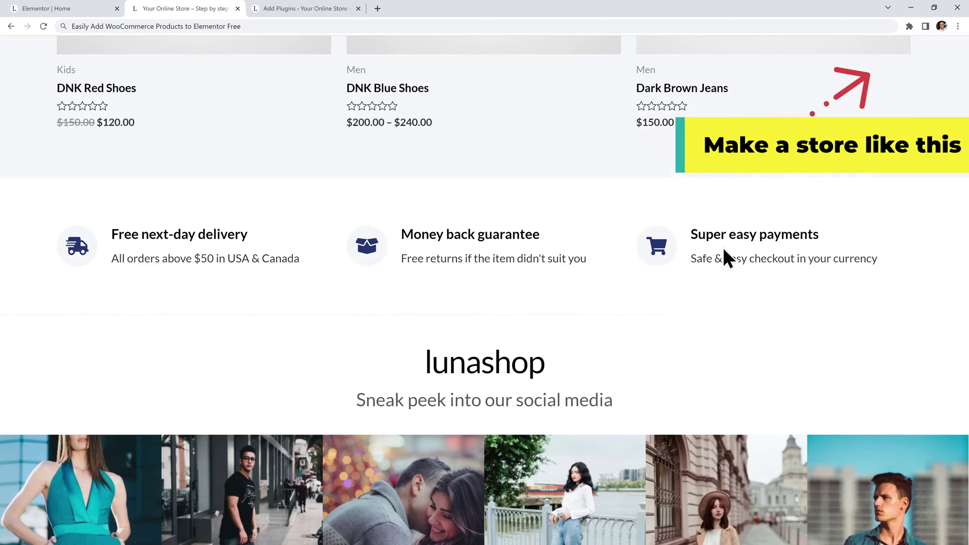
{"action": "scroll", "coordinate": [724, 250], "scroll_direction": "up", "scroll_amount": 10}
{"action": "scroll", "coordinate": [722, 249], "scroll_direction": "up", "scroll_amount": 6}
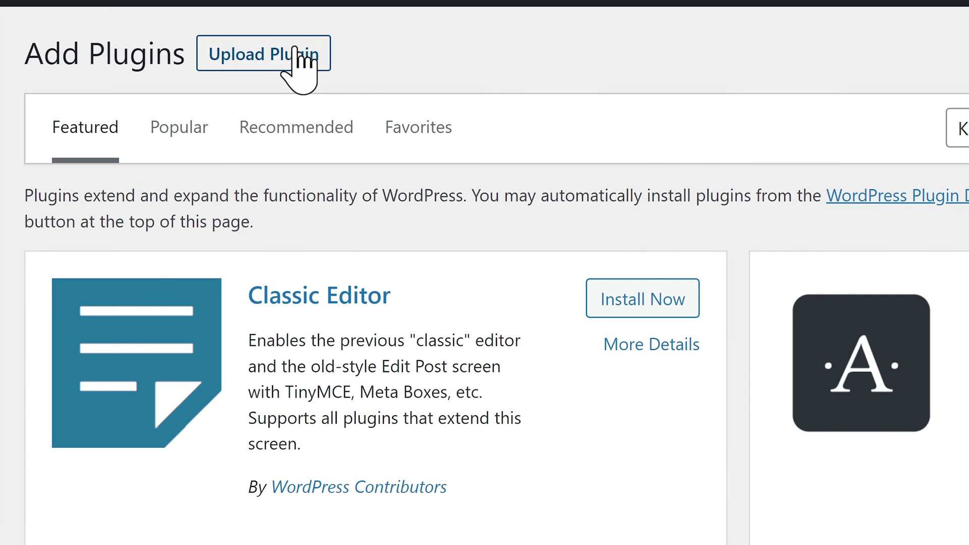
- Upload the wpm-products.zip archive as a new plugin, install it and activate it
{"action": "left_click", "coordinate": [297, 66]}
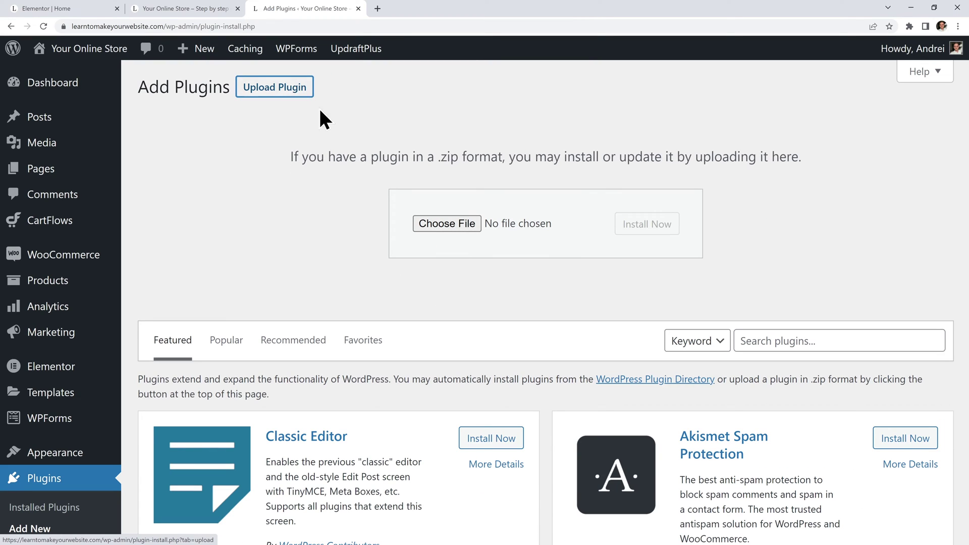
{"action": "left_click", "coordinate": [437, 223]}
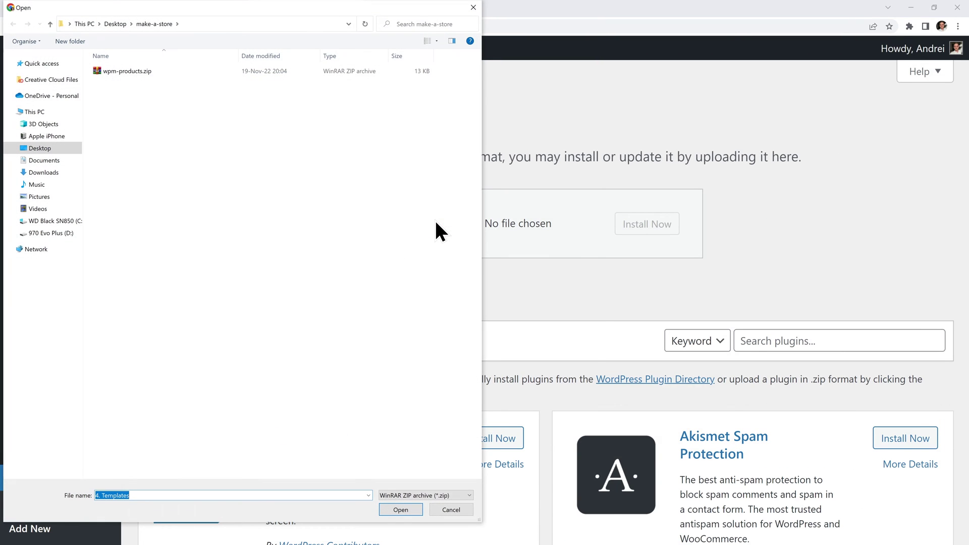
{"action": "left_click", "coordinate": [243, 72]}
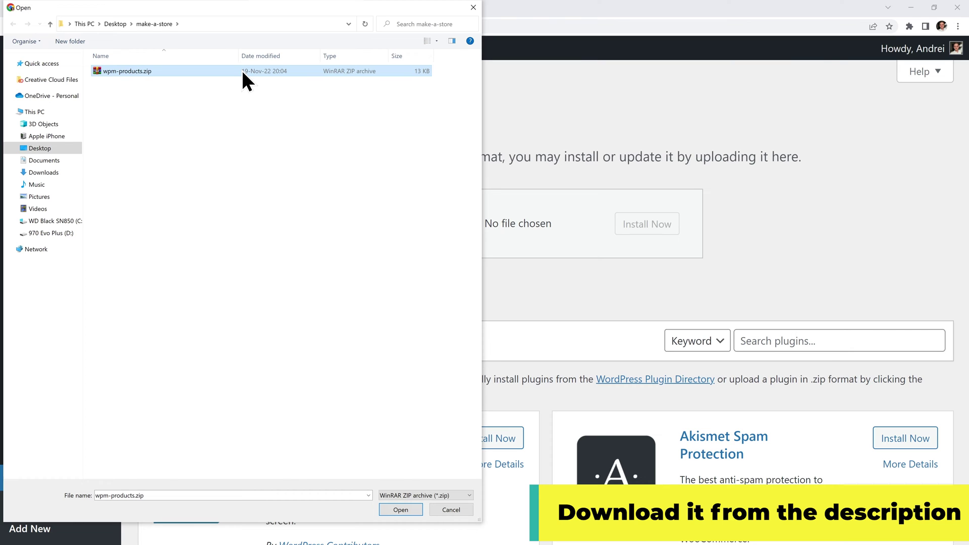
{"action": "double_click", "coordinate": [242, 72]}
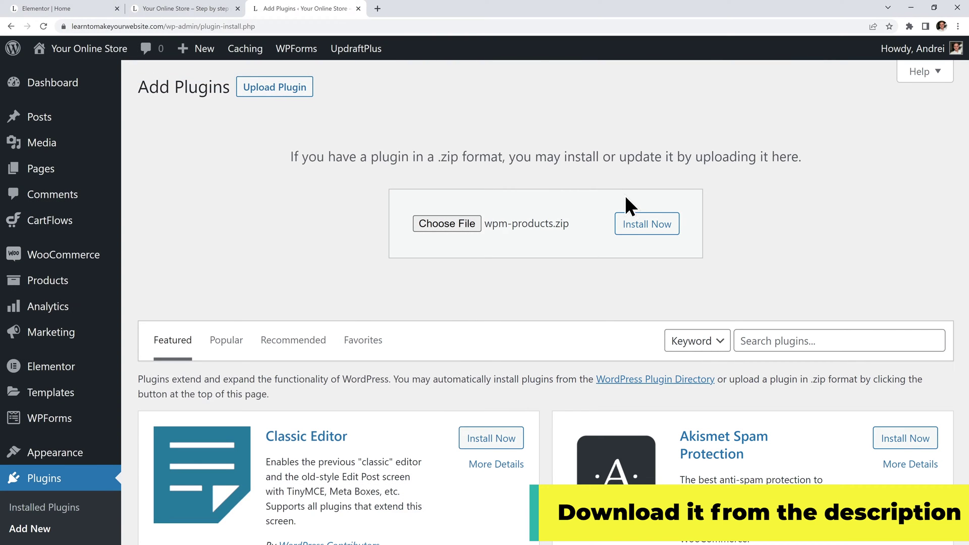
{"action": "left_click", "coordinate": [638, 222]}
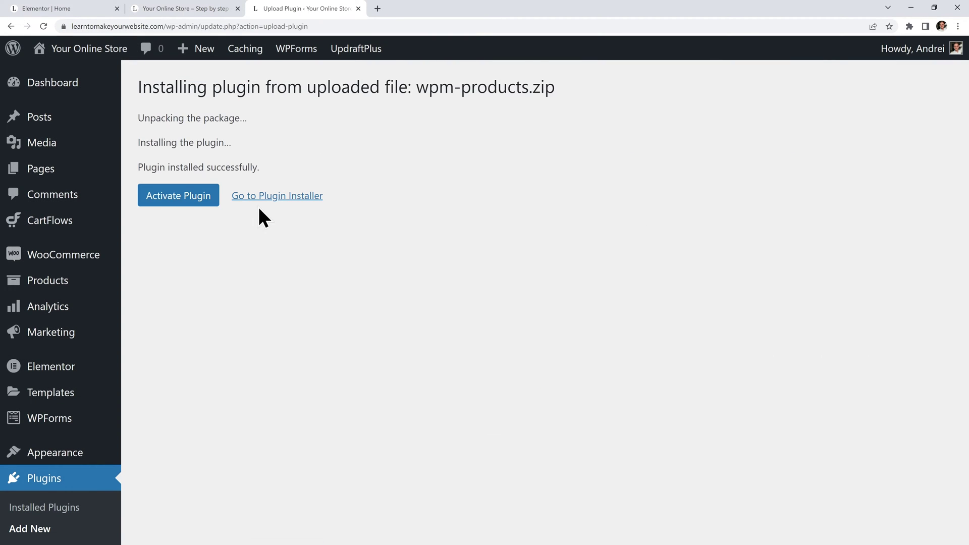
{"action": "left_click", "coordinate": [188, 207]}
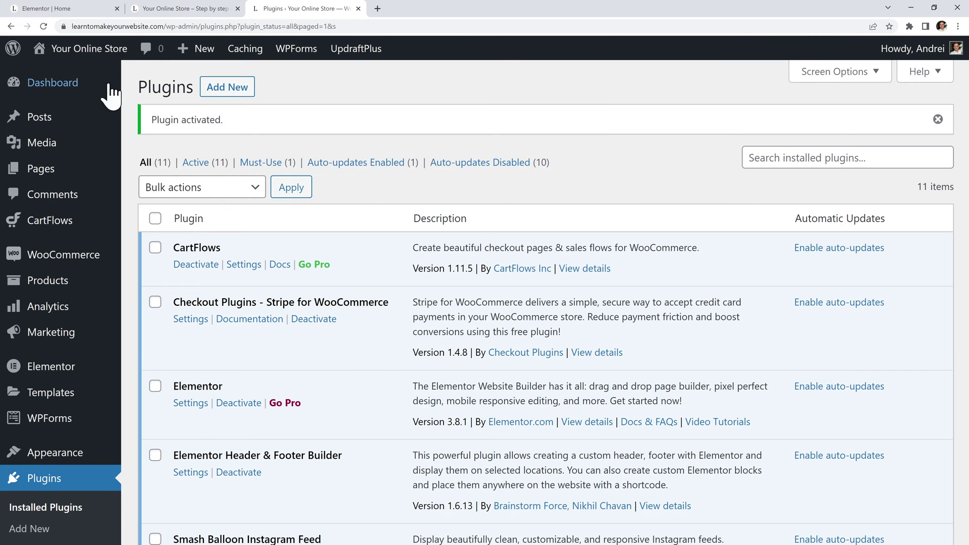
- Reload the home page editor, find the 'product' widget and drop WPM Products under Latest Products
{"action": "left_click", "coordinate": [74, 13]}
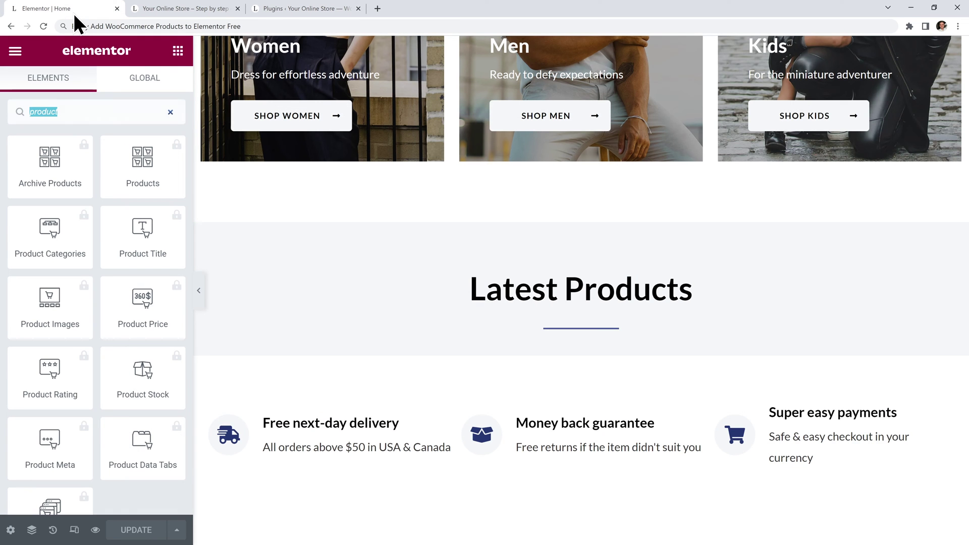
{"action": "left_click", "coordinate": [42, 26]}
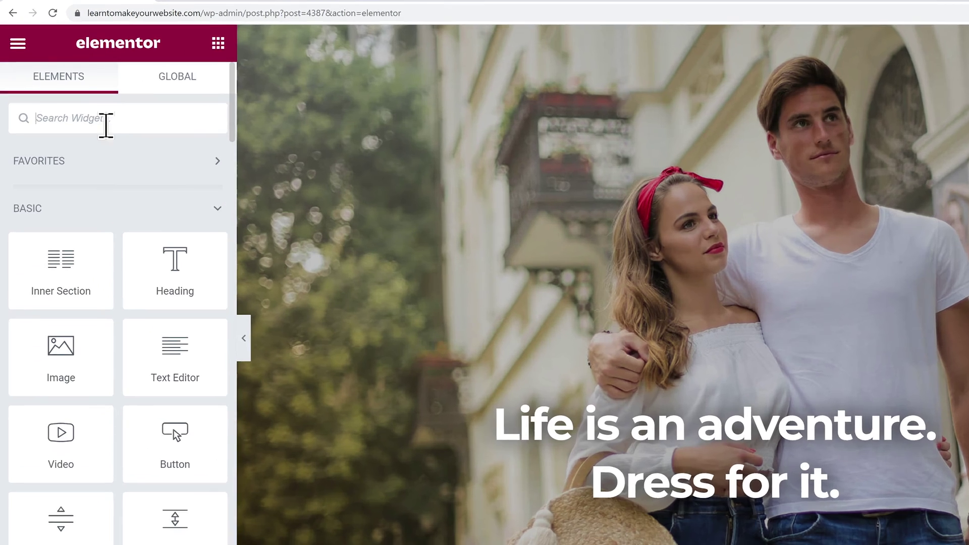
{"action": "type", "text": "product"}
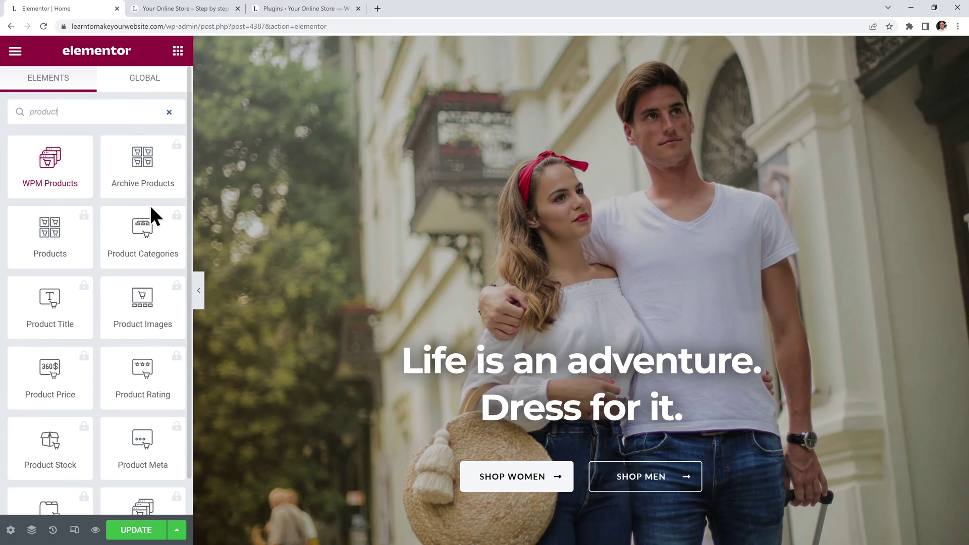
{"action": "scroll", "coordinate": [354, 286], "scroll_direction": "down", "scroll_amount": 15}
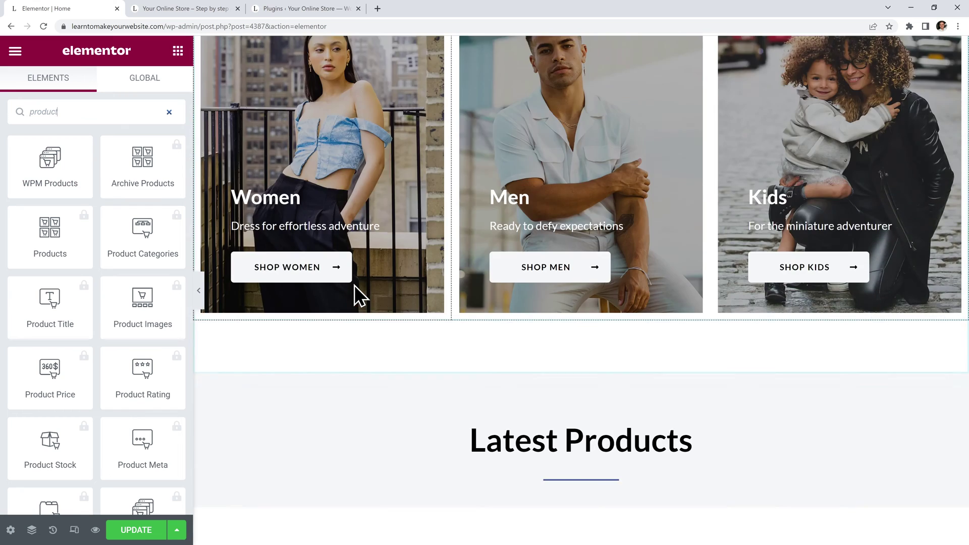
{"action": "scroll", "coordinate": [354, 294], "scroll_direction": "down", "scroll_amount": 1}
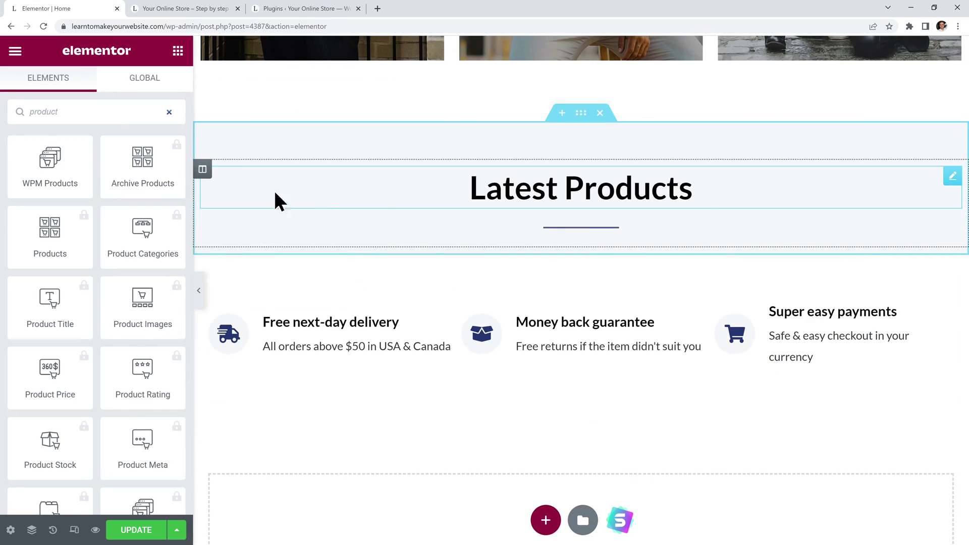
{"action": "left_click_drag", "start_coordinate": [83, 174], "coordinate": [563, 240]}
- Set the product grid's Display options to 6 products in 3 columns
{"action": "scroll", "coordinate": [413, 288], "scroll_direction": "down", "scroll_amount": 3}
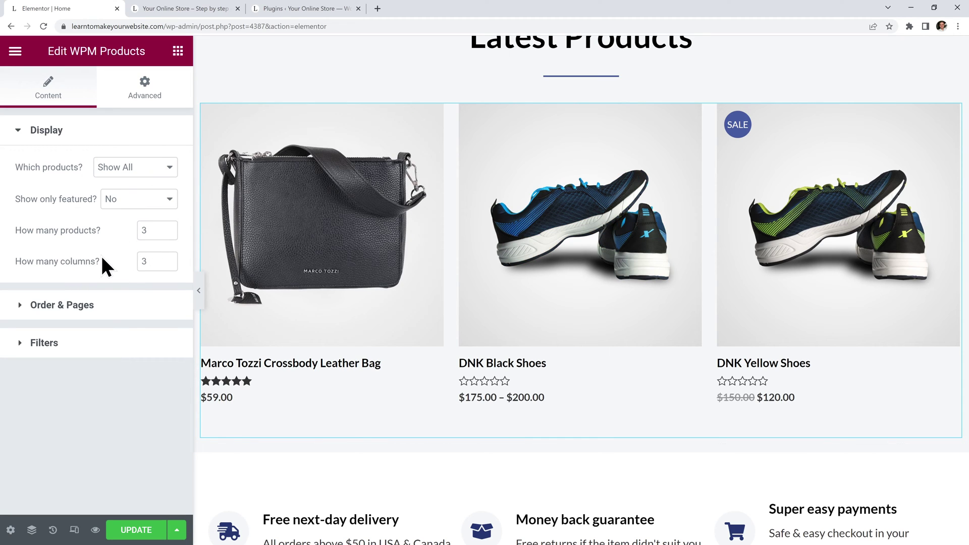
{"action": "double_click", "coordinate": [141, 231]}
{"action": "type", "text": "8"}
{"action": "double_click", "coordinate": [142, 260]}
{"action": "type", "text": "4"}
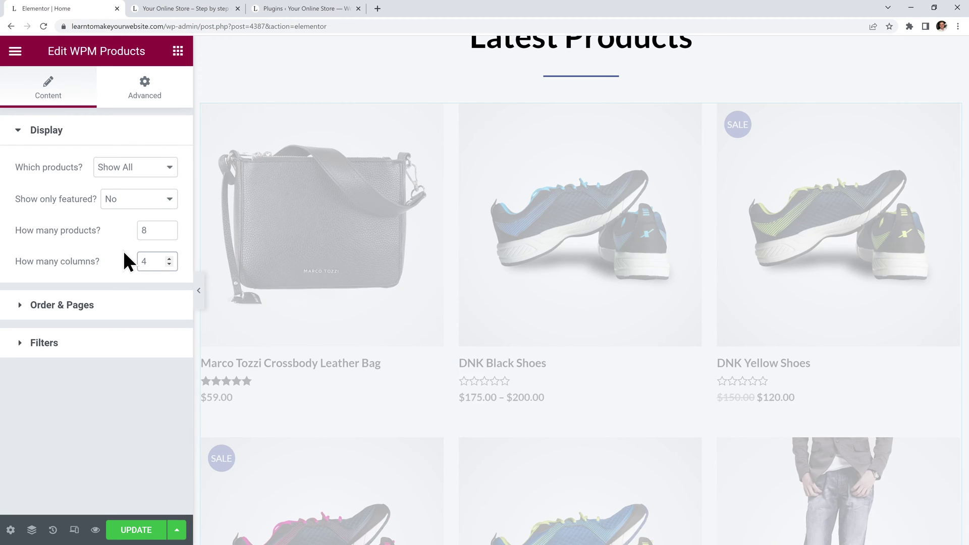
{"action": "double_click", "coordinate": [141, 231]}
{"action": "type", "text": "6"}
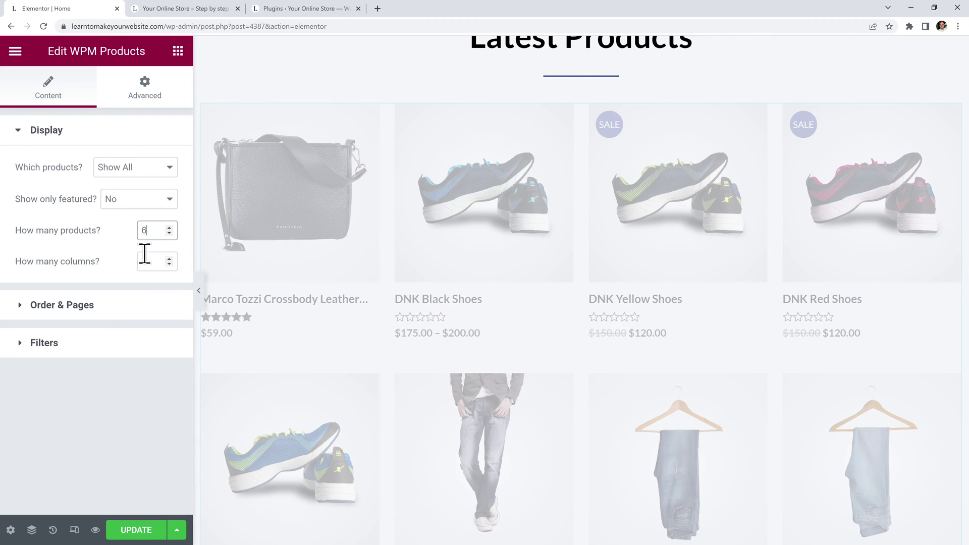
{"action": "double_click", "coordinate": [139, 261]}
{"action": "type", "text": "3"}
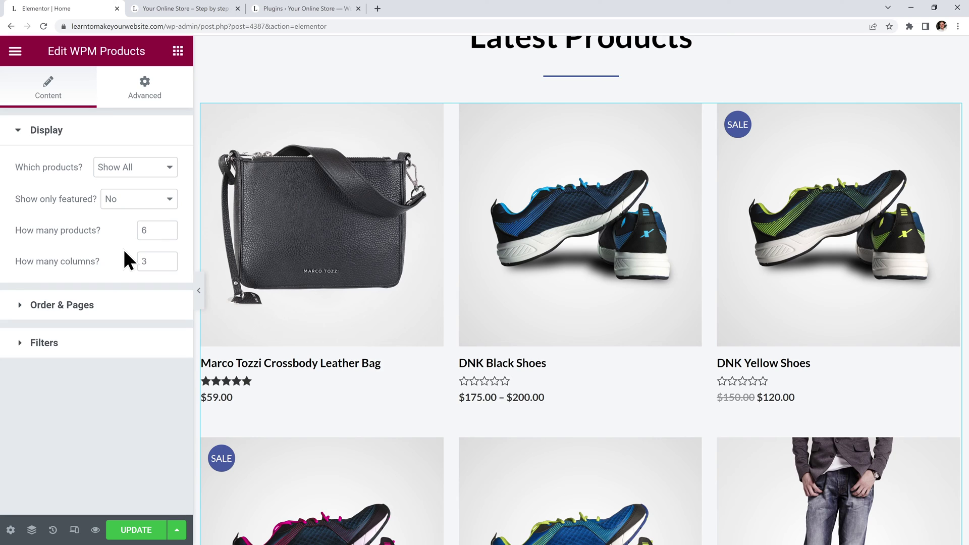
- Review the Order & Pages settings (date, descending) and save the home page update
{"action": "left_click", "coordinate": [112, 305]}
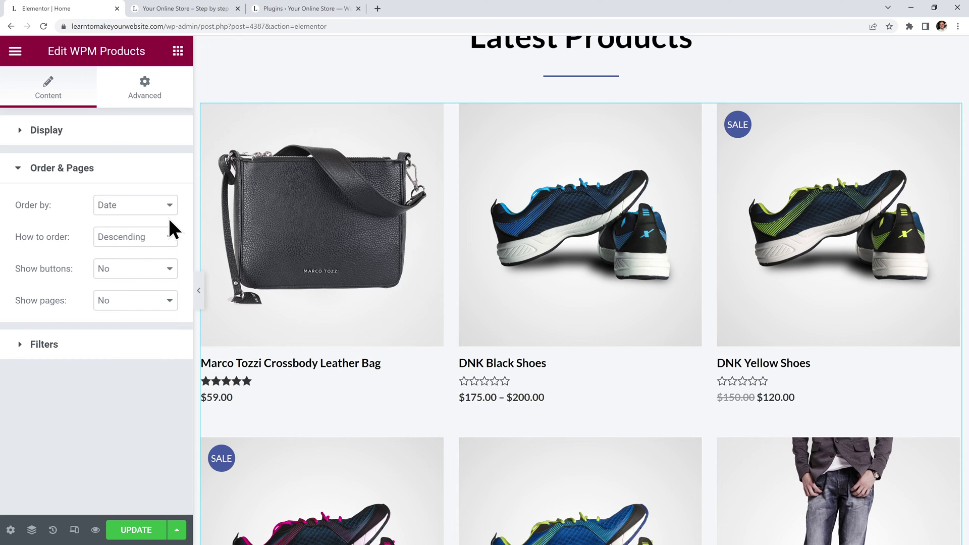
{"action": "scroll", "coordinate": [415, 272], "scroll_direction": "down", "scroll_amount": 2}
{"action": "scroll", "coordinate": [414, 267], "scroll_direction": "down", "scroll_amount": 3}
{"action": "scroll", "coordinate": [413, 267], "scroll_direction": "down", "scroll_amount": 1}
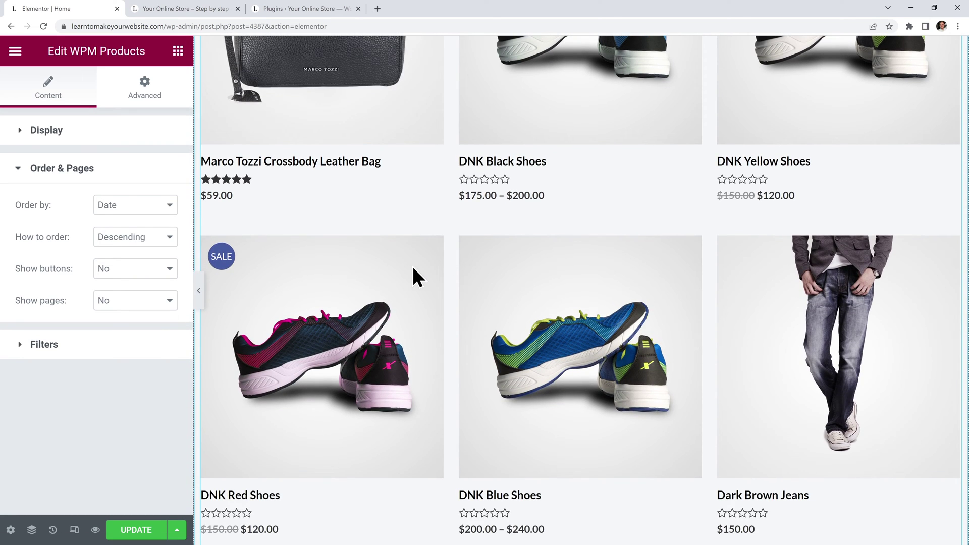
{"action": "left_click", "coordinate": [157, 527]}
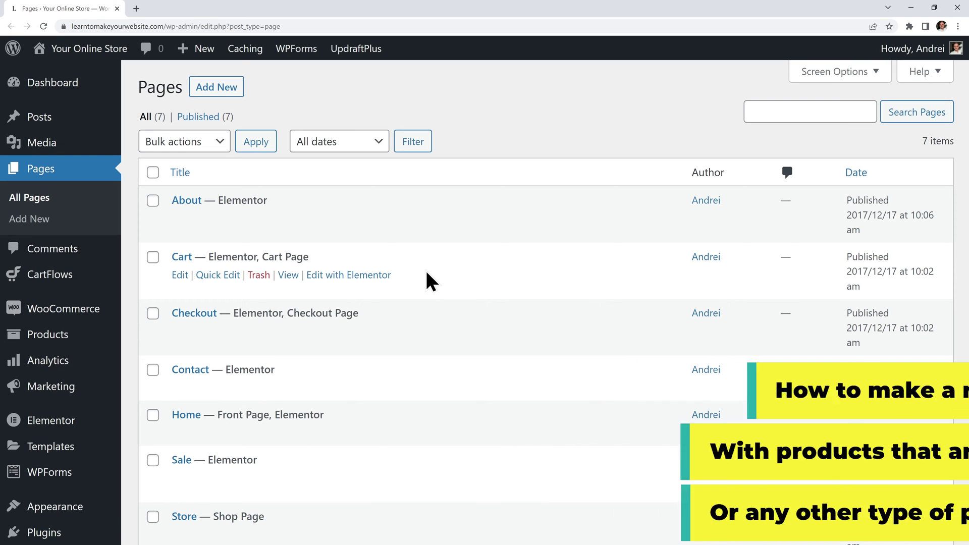
- Edit the Sale page with Elementor from the Pages list
{"action": "scroll", "coordinate": [428, 281], "scroll_direction": "down", "scroll_amount": 2}
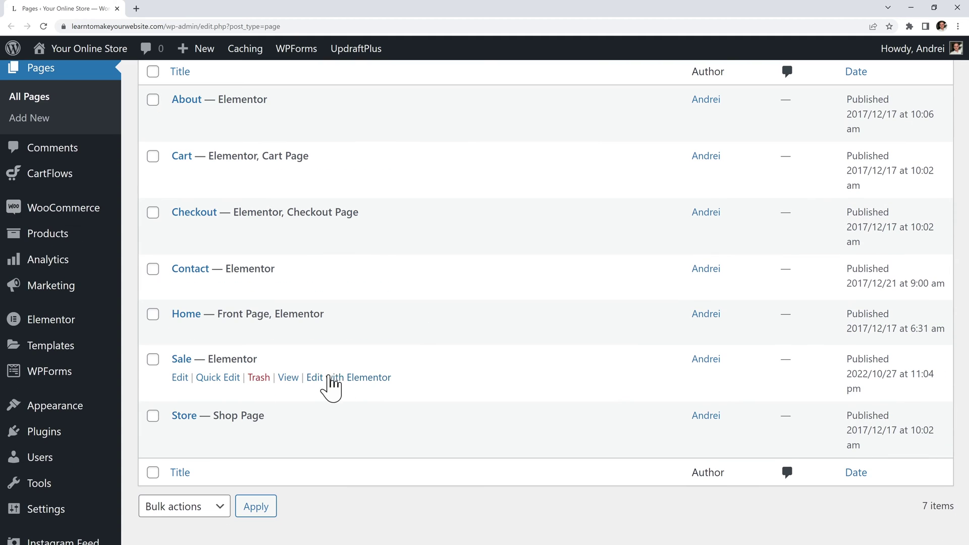
{"action": "left_click", "coordinate": [337, 379]}
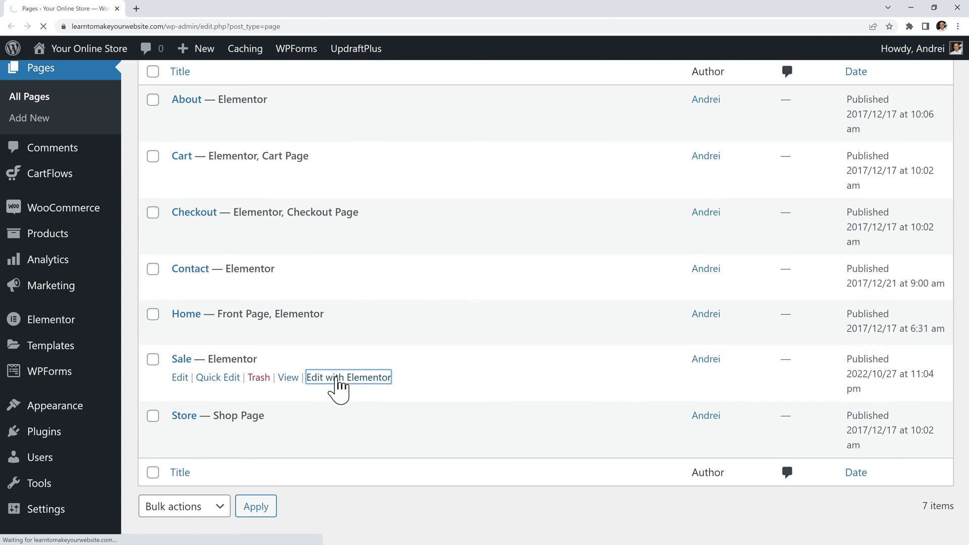
- Drop a WPM Products widget into the Sale page's empty section and raise it to 6 products
{"action": "scroll", "coordinate": [335, 389], "scroll_direction": "down", "scroll_amount": 5}
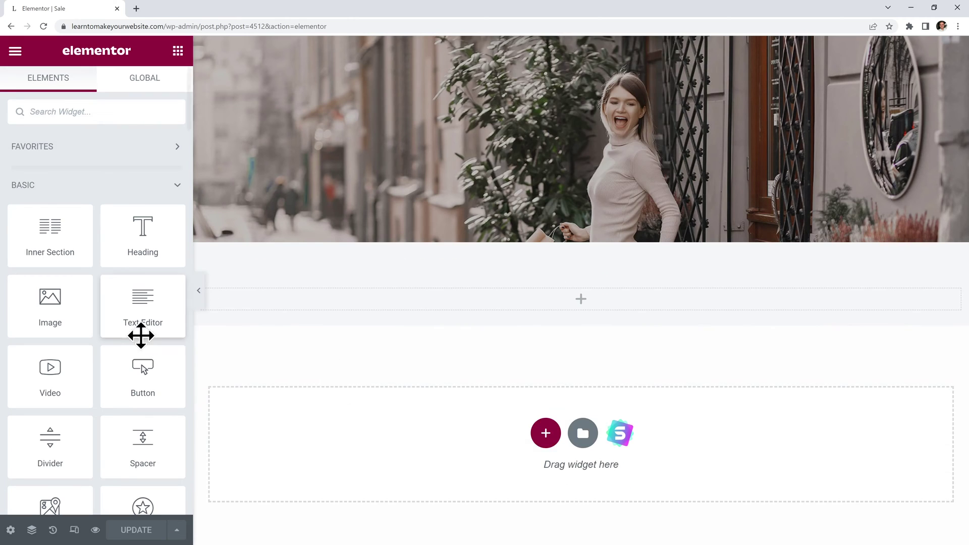
{"action": "scroll", "coordinate": [141, 335], "scroll_direction": "down", "scroll_amount": 3}
{"action": "left_click_drag", "start_coordinate": [58, 435], "coordinate": [432, 300]}
{"action": "scroll", "coordinate": [303, 290], "scroll_direction": "down", "scroll_amount": 2}
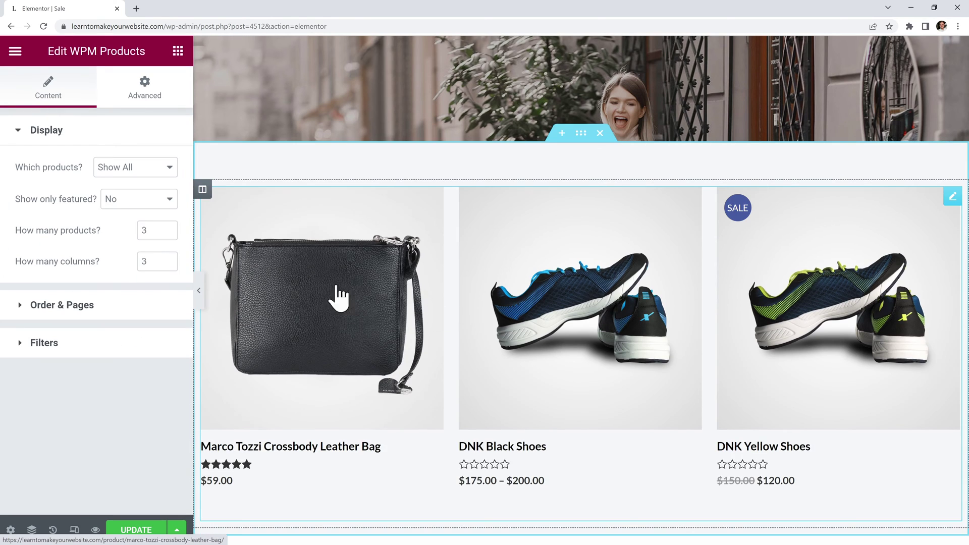
{"action": "double_click", "coordinate": [146, 230]}
{"action": "type", "text": "6"}
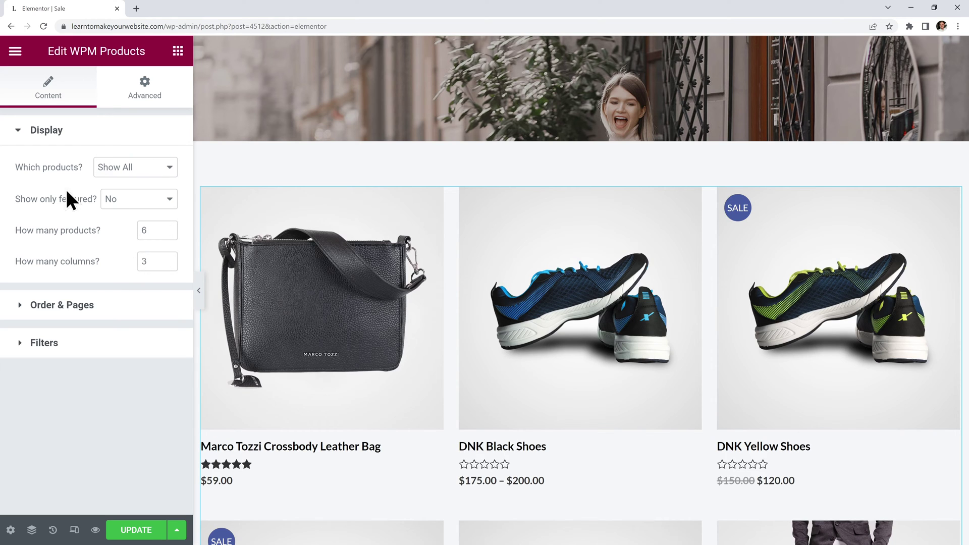
{"action": "scroll", "coordinate": [386, 278], "scroll_direction": "down", "scroll_amount": 1}
{"action": "scroll", "coordinate": [386, 279], "scroll_direction": "down", "scroll_amount": 2}
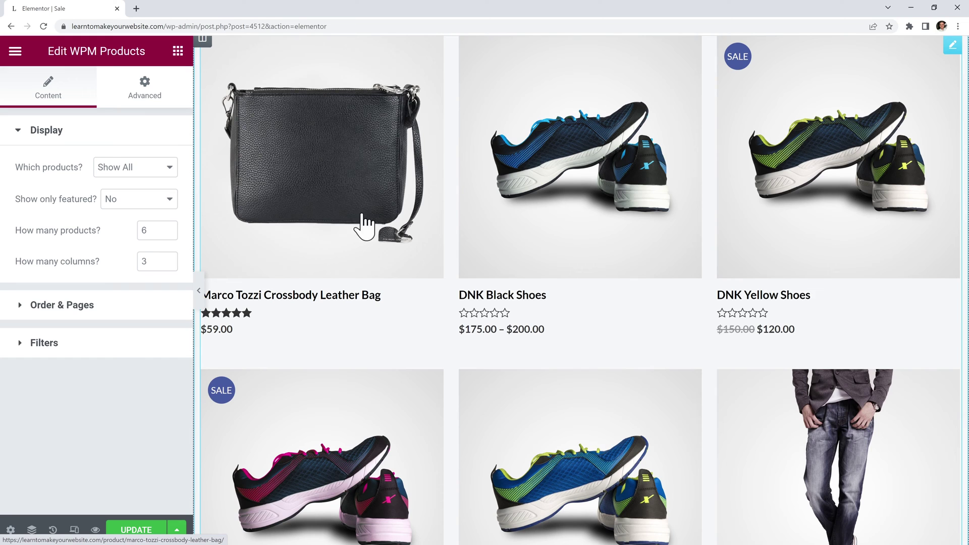
- Filter the widget by SKU MT-BAG-001 in the Filters section
{"action": "left_click", "coordinate": [130, 336]}
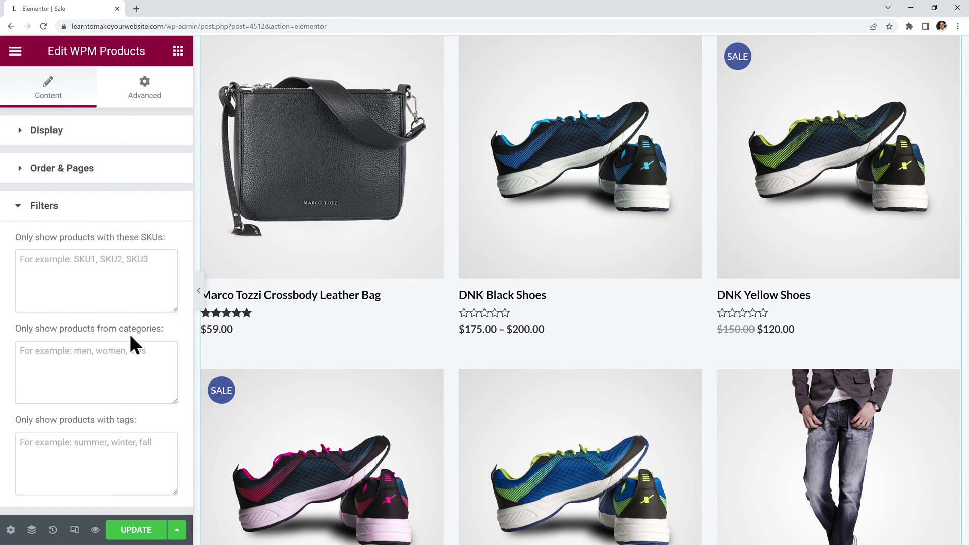
{"action": "left_click", "coordinate": [109, 282]}
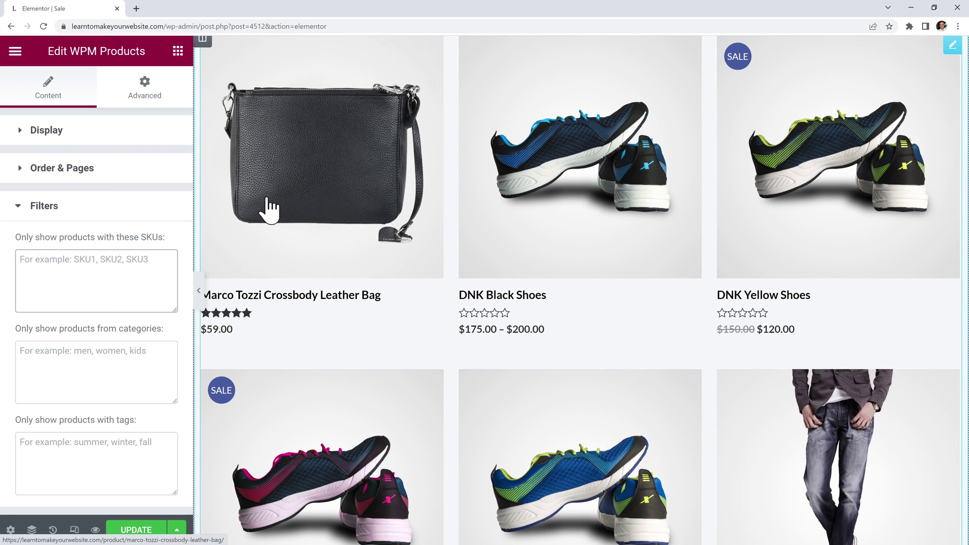
{"action": "type", "text": "MT-BAG-001"}
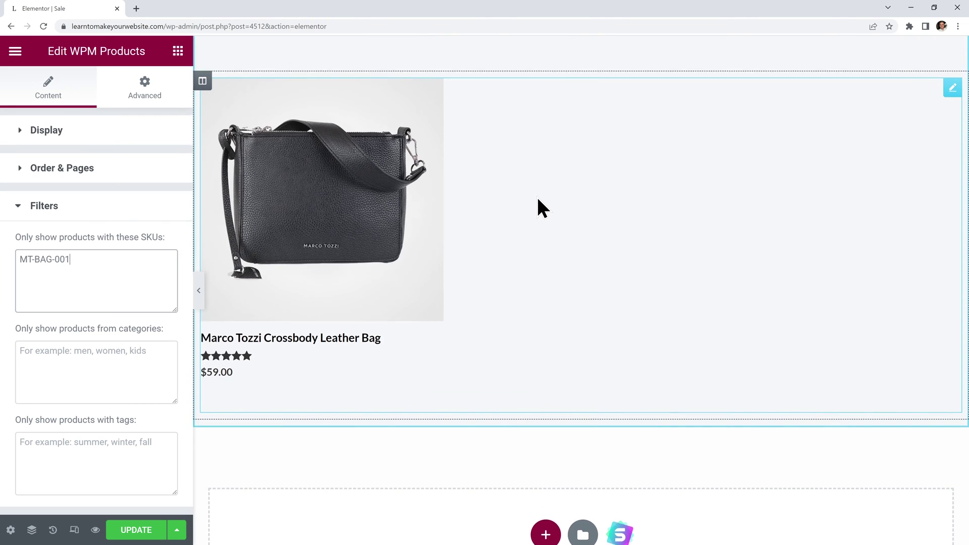
{"action": "scroll", "coordinate": [525, 199], "scroll_direction": "up", "scroll_amount": 1}
{"action": "left_click_drag", "start_coordinate": [151, 264], "coordinate": [7, 265]}
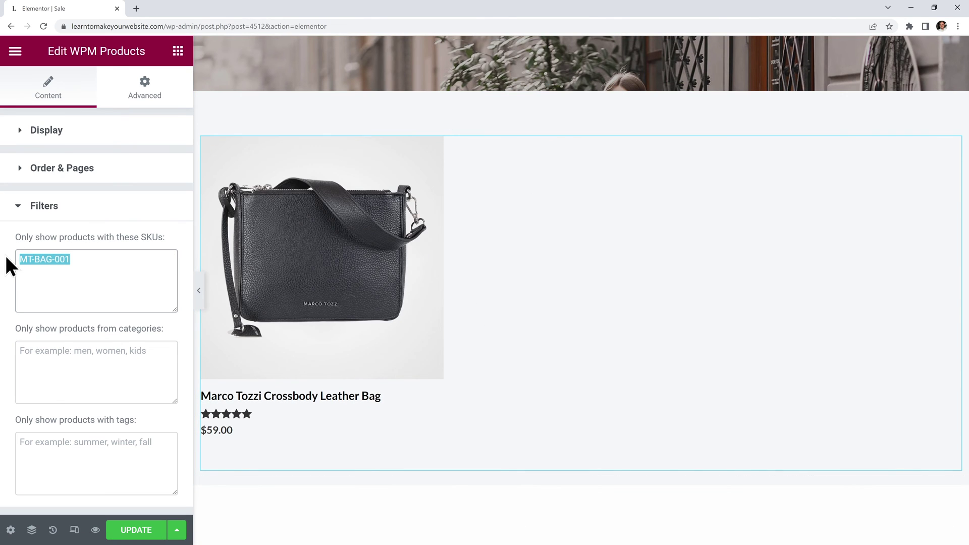
- Replace the SKU filter with the category filter 'Women, Men'
{"action": "key", "text": "BackSpace"}
{"action": "left_click", "coordinate": [52, 350]}
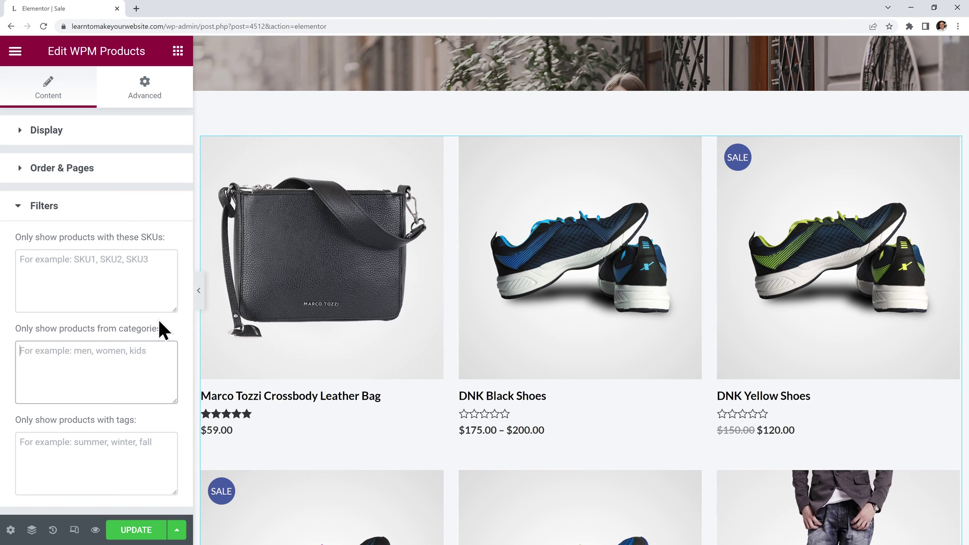
{"action": "type", "text": "Women"}
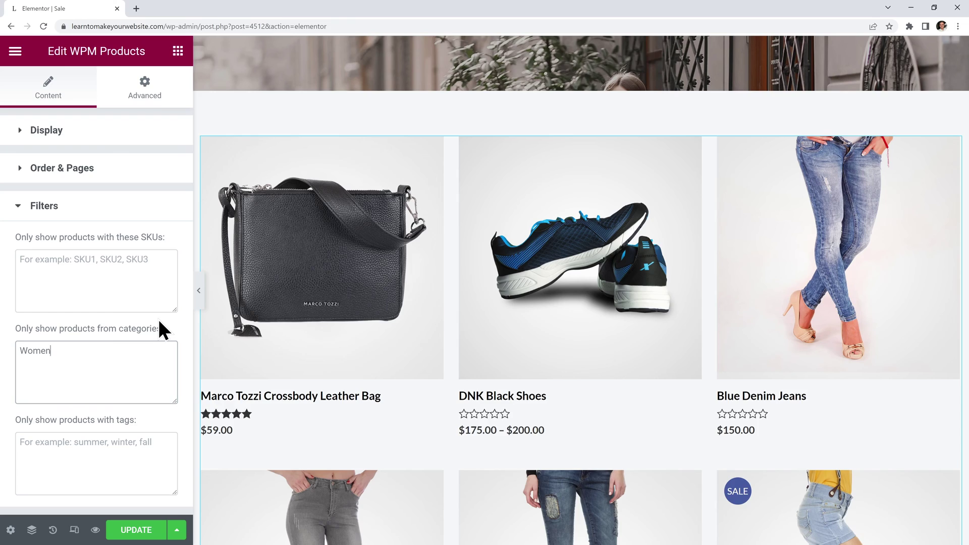
{"action": "type", "text": ", Men"}
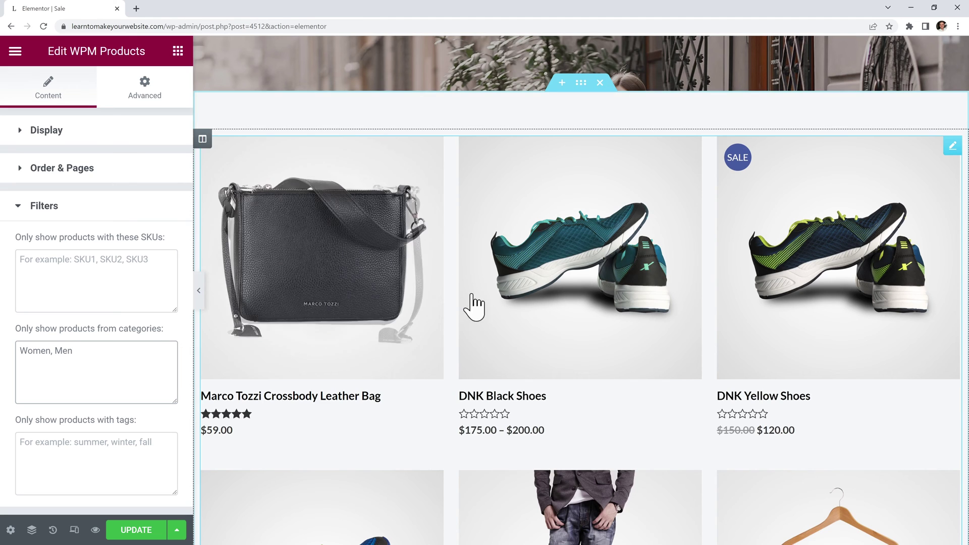
{"action": "left_click_drag", "start_coordinate": [74, 350], "coordinate": [43, 342]}
{"action": "left_click", "coordinate": [98, 328]}
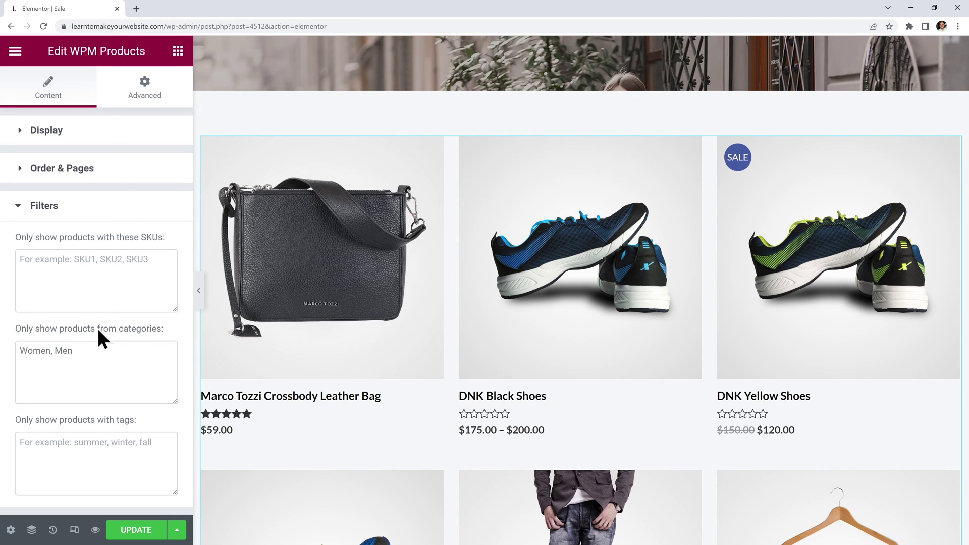
- Try the tag filter 'Summer', then clear both the tag and 'Women, Men' category filters
{"action": "left_click", "coordinate": [93, 454]}
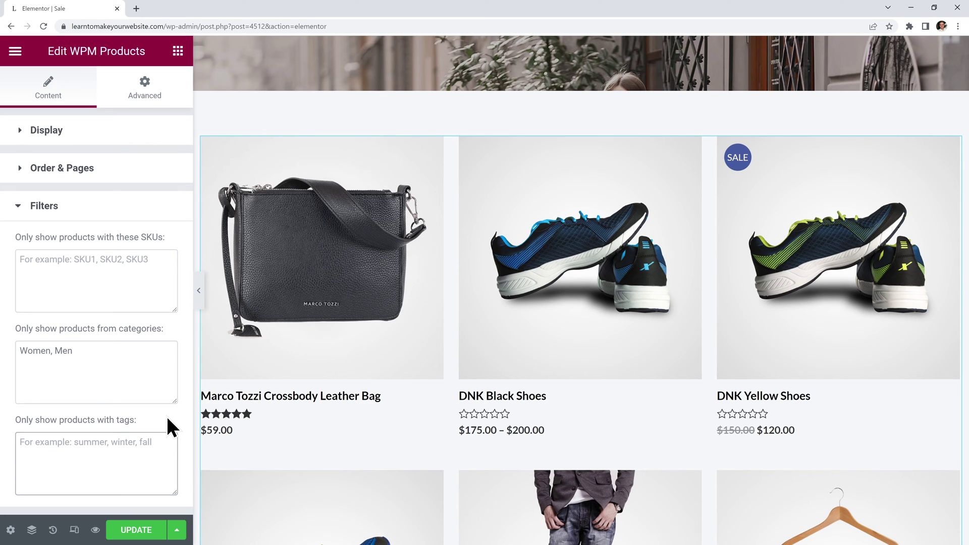
{"action": "type", "text": "Summer"}
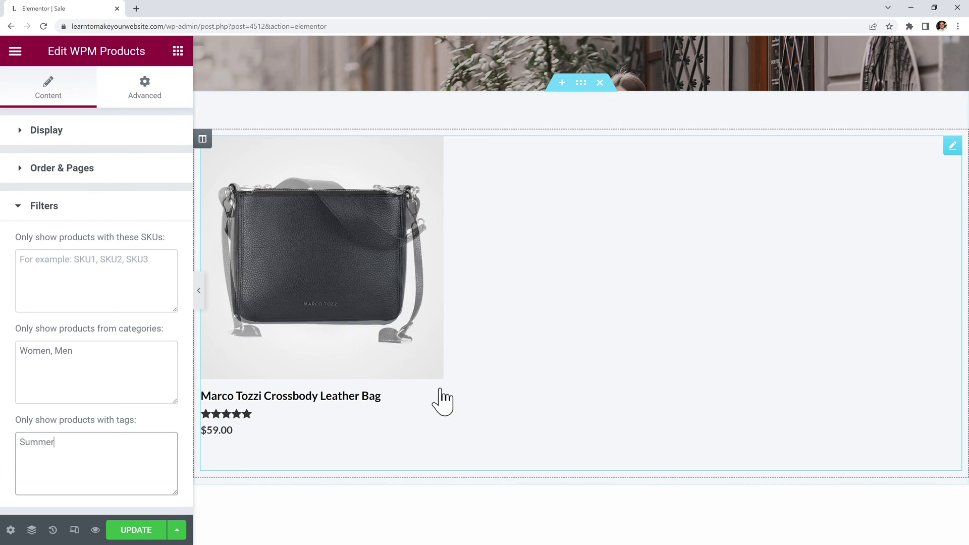
{"action": "left_click_drag", "start_coordinate": [54, 443], "coordinate": [14, 444]}
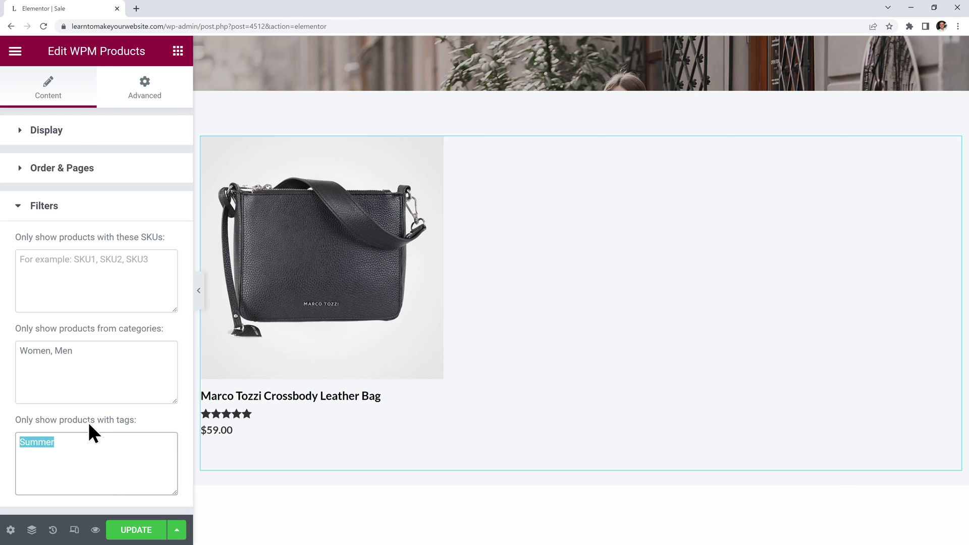
{"action": "key", "text": "BackSpace"}
{"action": "left_click_drag", "start_coordinate": [73, 350], "coordinate": [5, 352]}
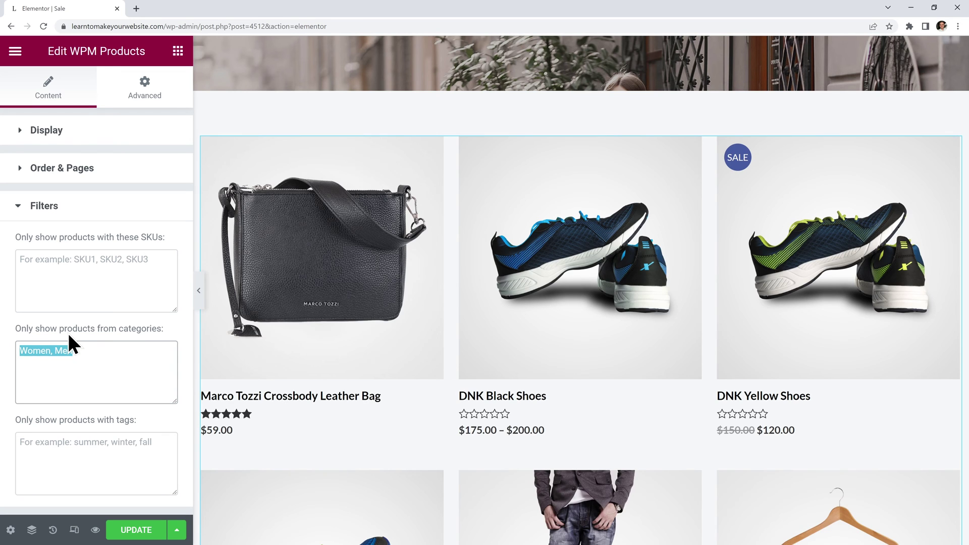
{"action": "key", "text": "BackSpace"}
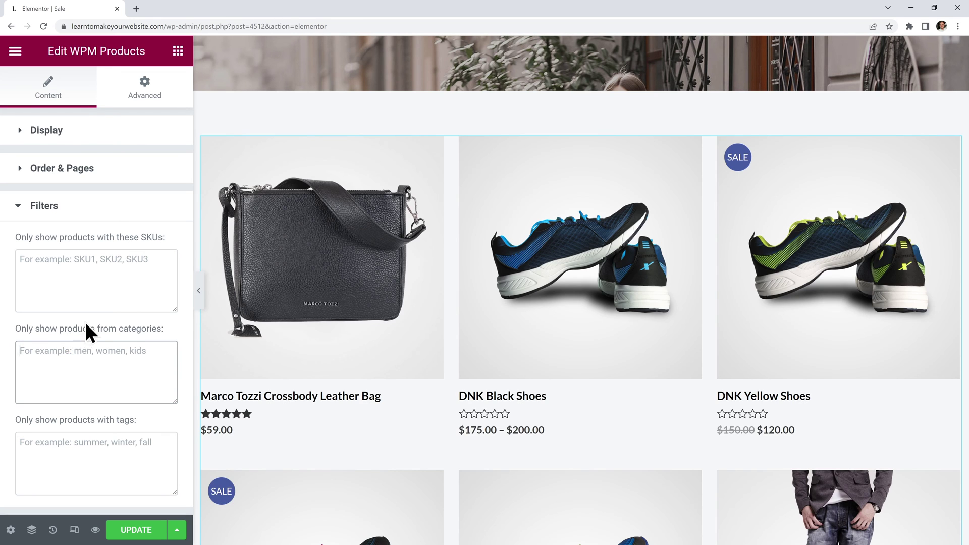
- Set 'Which products?' in the Display section to On sale
{"action": "left_click", "coordinate": [53, 132]}
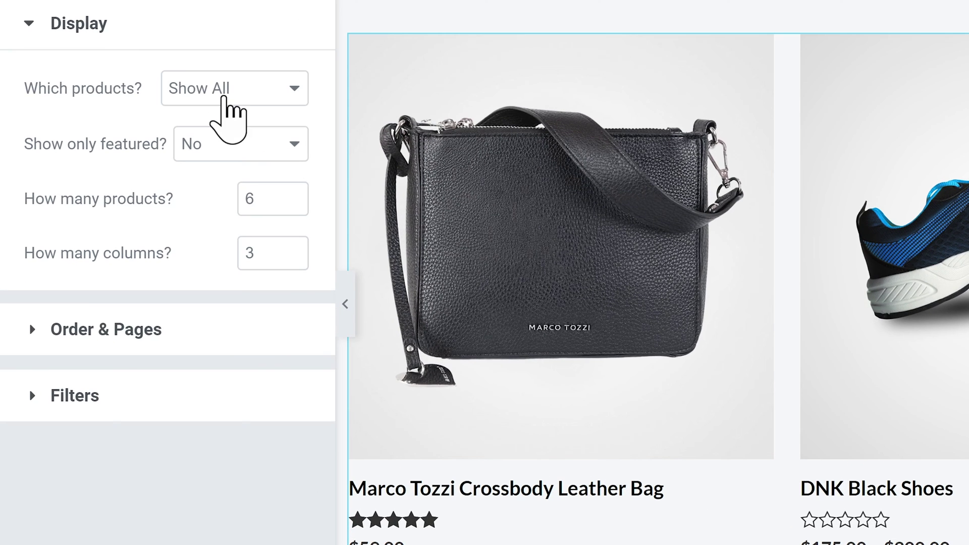
{"action": "left_click", "coordinate": [129, 170]}
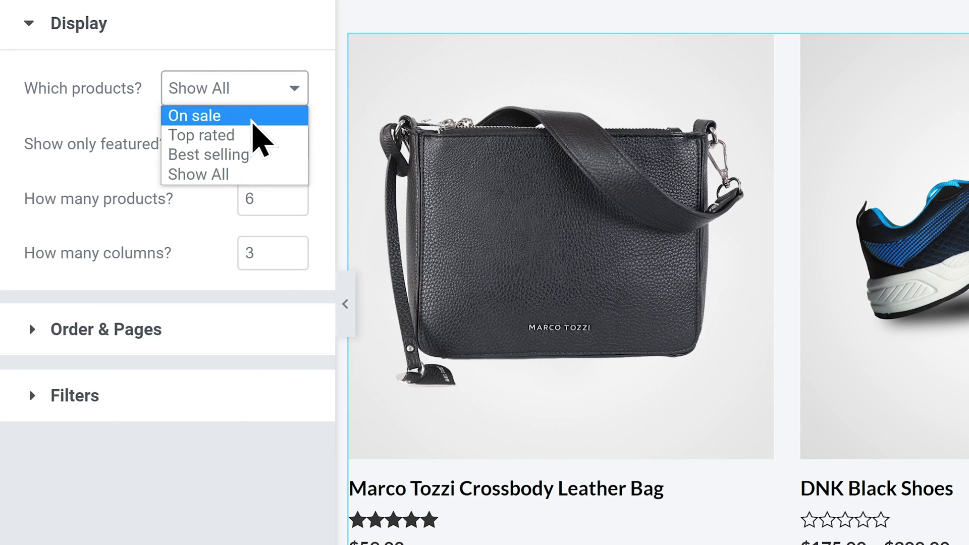
{"action": "left_click", "coordinate": [252, 121]}
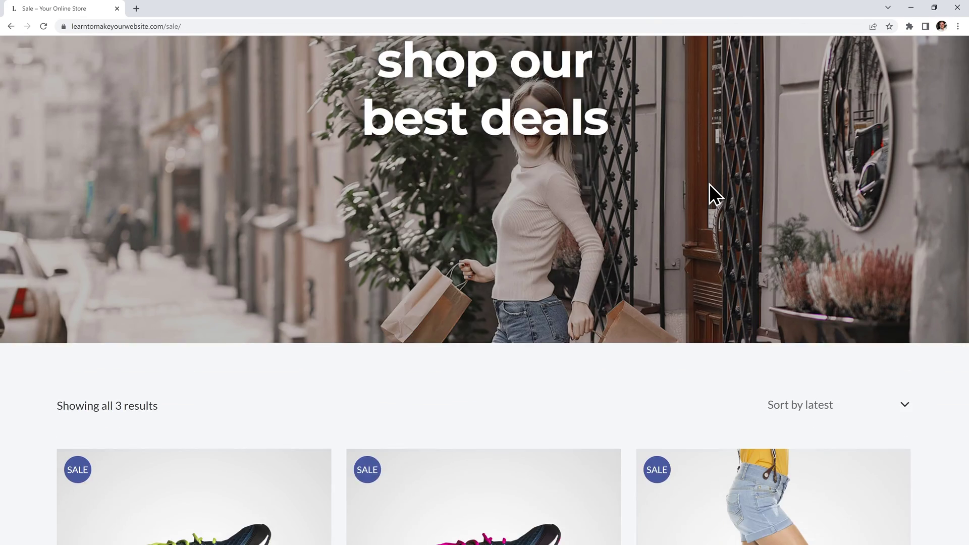
- Look over the Sale page, return to the store home, and open the Marco Tozzi Crossbody Leather Bag
{"action": "scroll", "coordinate": [710, 183], "scroll_direction": "down", "scroll_amount": 6}
{"action": "scroll", "coordinate": [645, 205], "scroll_direction": "up", "scroll_amount": 10}
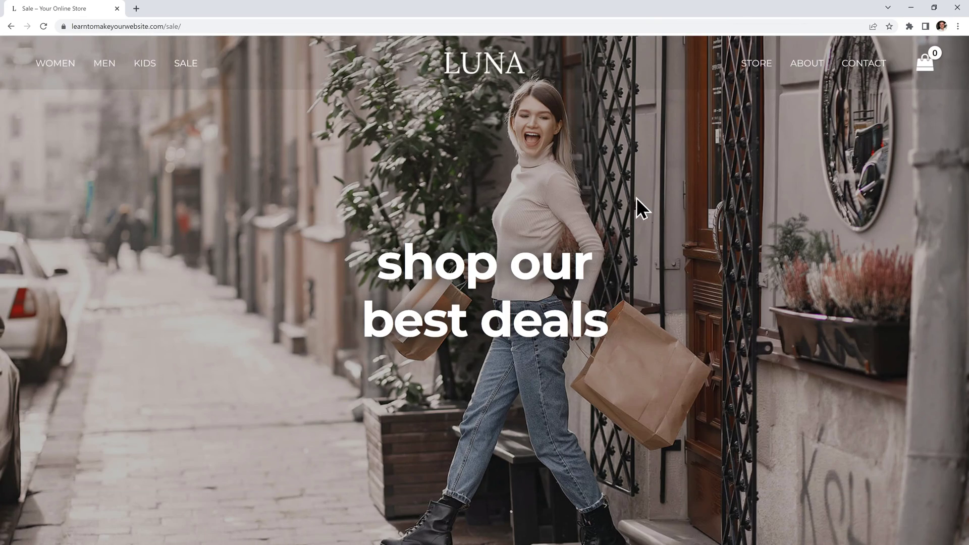
{"action": "left_click", "coordinate": [485, 73]}
{"action": "scroll", "coordinate": [616, 296], "scroll_direction": "down", "scroll_amount": 8}
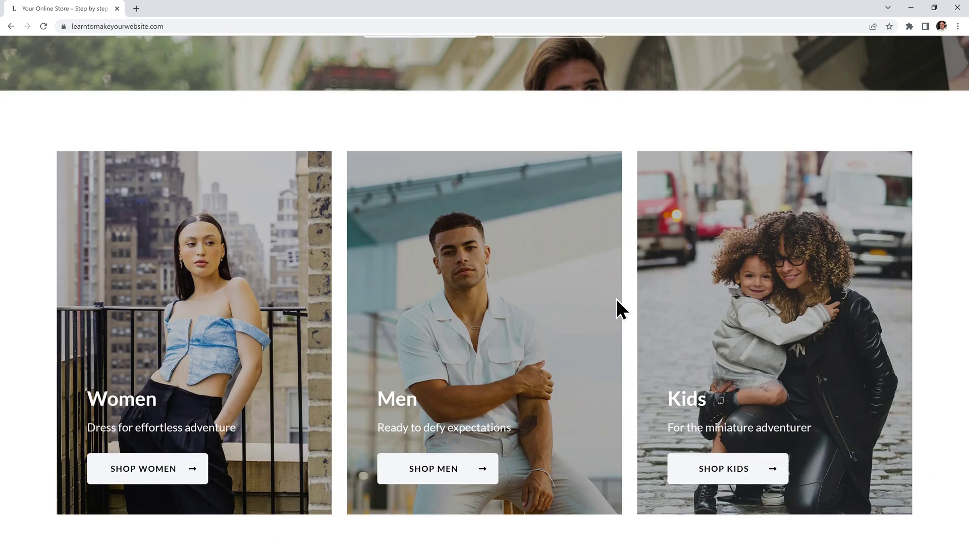
{"action": "scroll", "coordinate": [616, 298], "scroll_direction": "down", "scroll_amount": 6}
{"action": "left_click", "coordinate": [295, 265]}
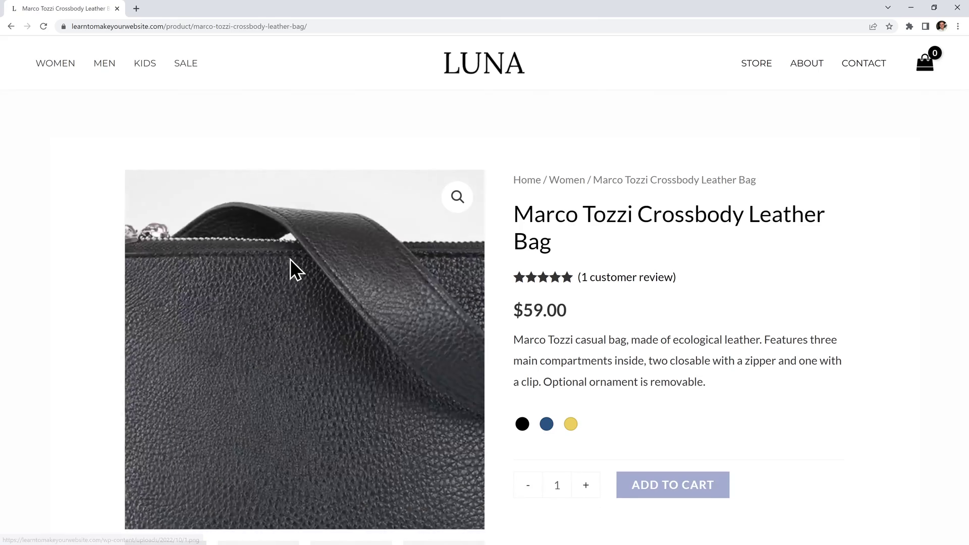
- Add the bag in blue to the cart and proceed to checkout showing a $66.00 total
{"action": "scroll", "coordinate": [631, 305], "scroll_direction": "down", "scroll_amount": 2}
{"action": "left_click", "coordinate": [547, 323]}
{"action": "left_click", "coordinate": [654, 387]}
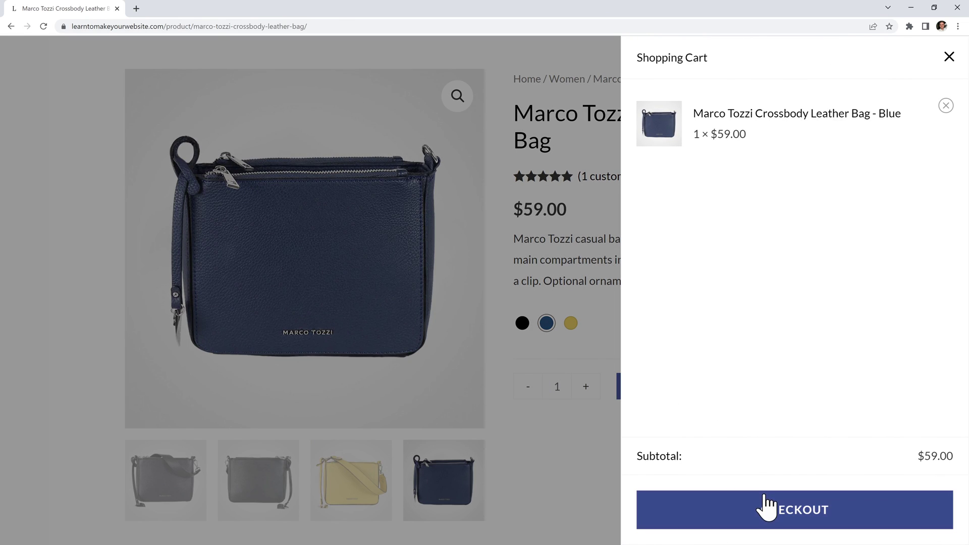
{"action": "left_click", "coordinate": [766, 505]}
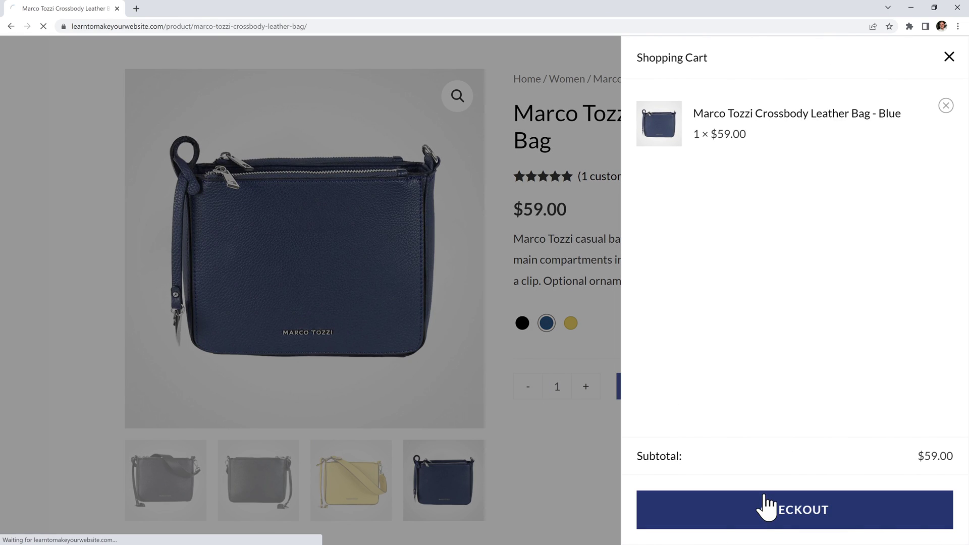
{"action": "scroll", "coordinate": [567, 316], "scroll_direction": "down", "scroll_amount": 2}
{"action": "scroll", "coordinate": [568, 321], "scroll_direction": "down", "scroll_amount": 9}
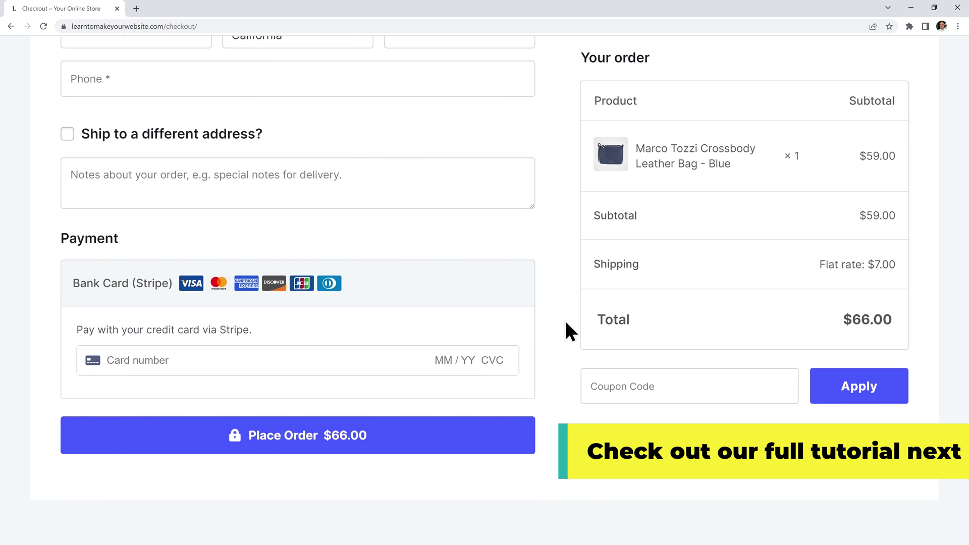